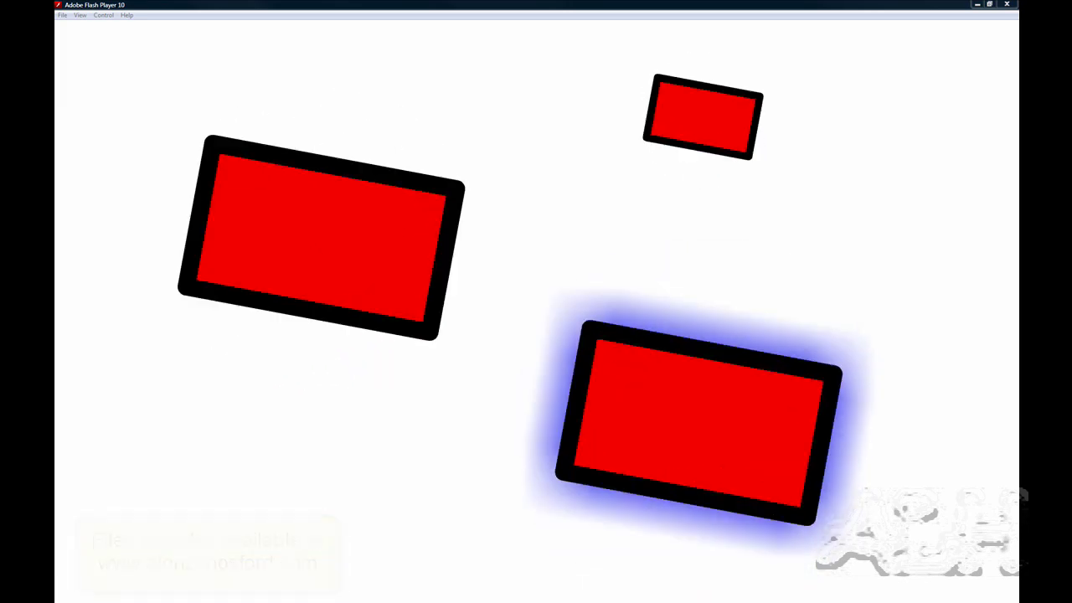
Step: Close the finished-movie preview to return to the Red Rectangle Rotation Clockwise symbol
{"action": "key", "text": "ctrl+w"}
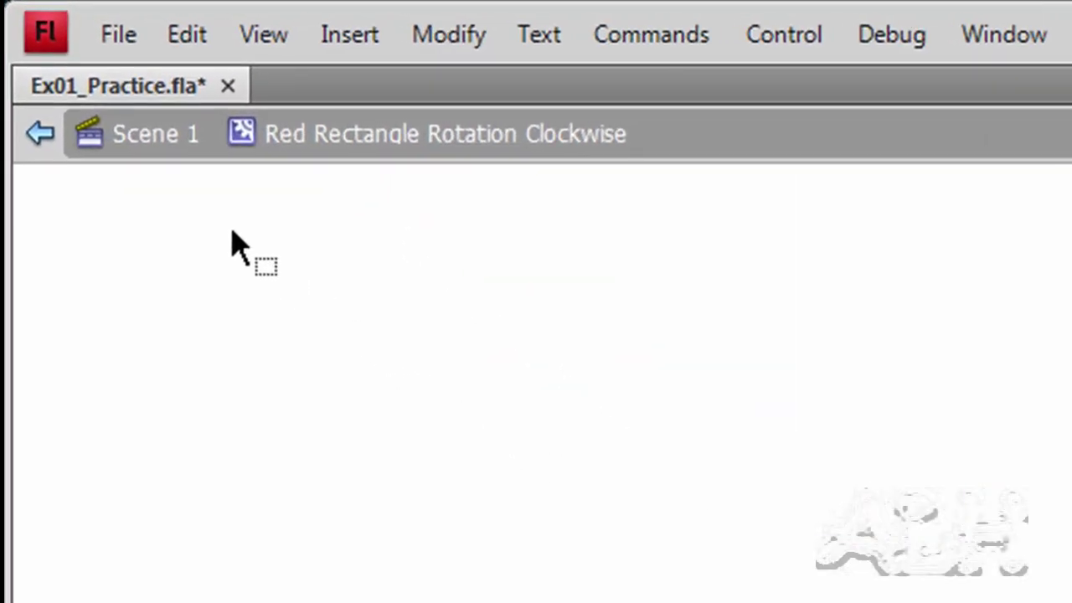
Step: Return to Scene 1 and place a Red Rectangle Rotation Clockwise instance near the stage's top-left
{"action": "left_click", "coordinate": [154, 136]}
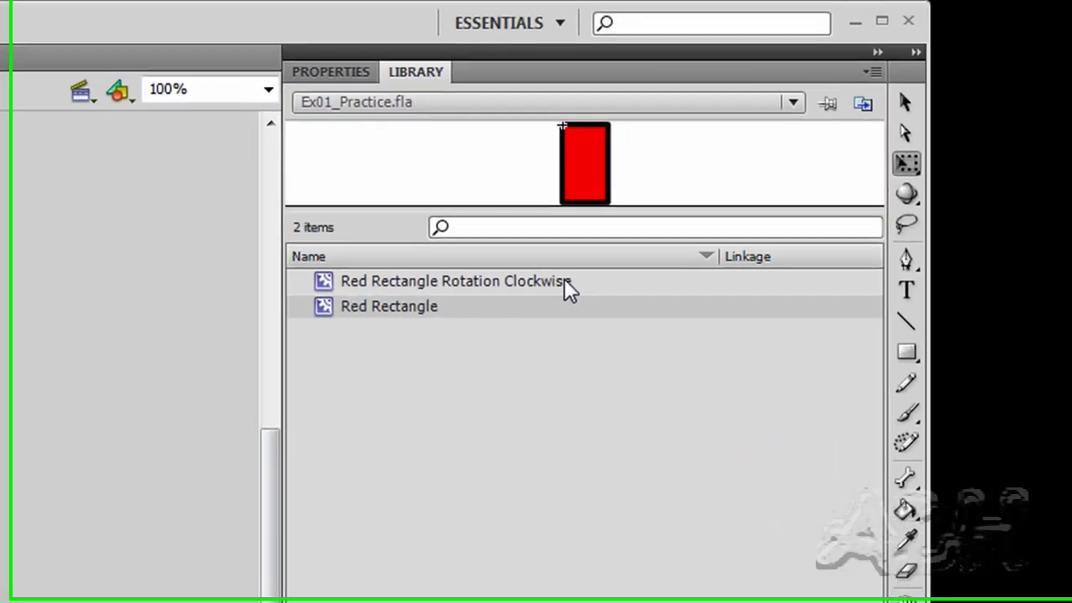
{"action": "left_click", "coordinate": [376, 281]}
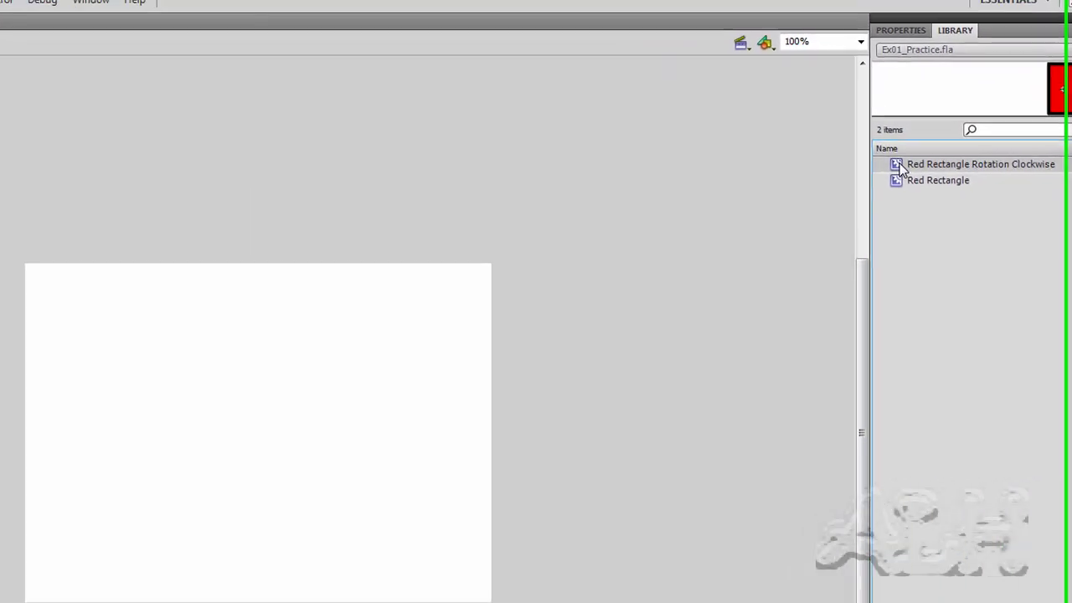
{"action": "left_click_drag", "start_coordinate": [900, 168], "coordinate": [128, 363]}
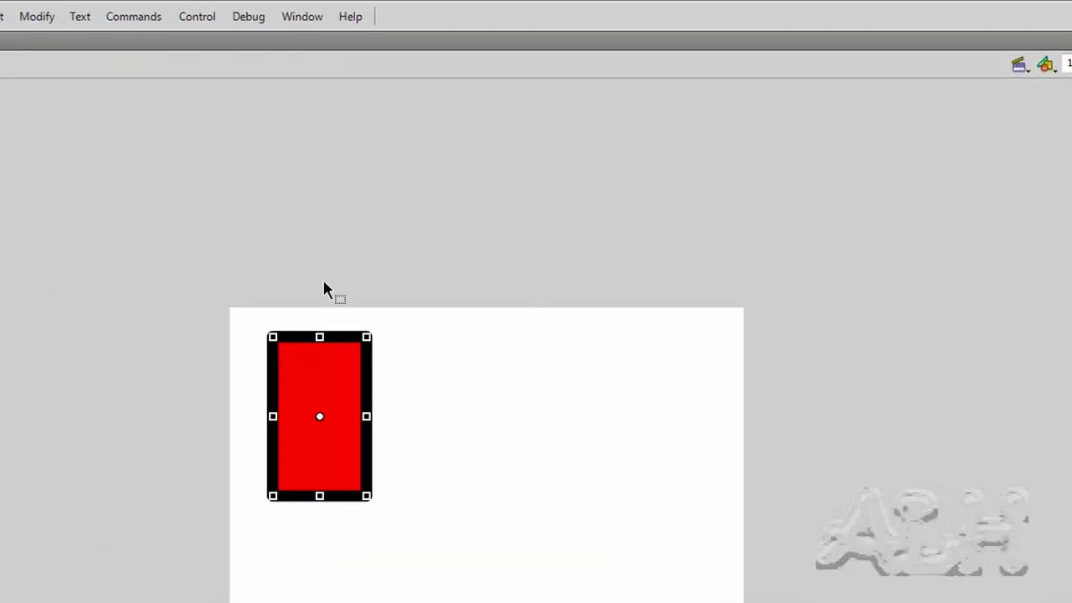
{"action": "left_click", "coordinate": [193, 17]}
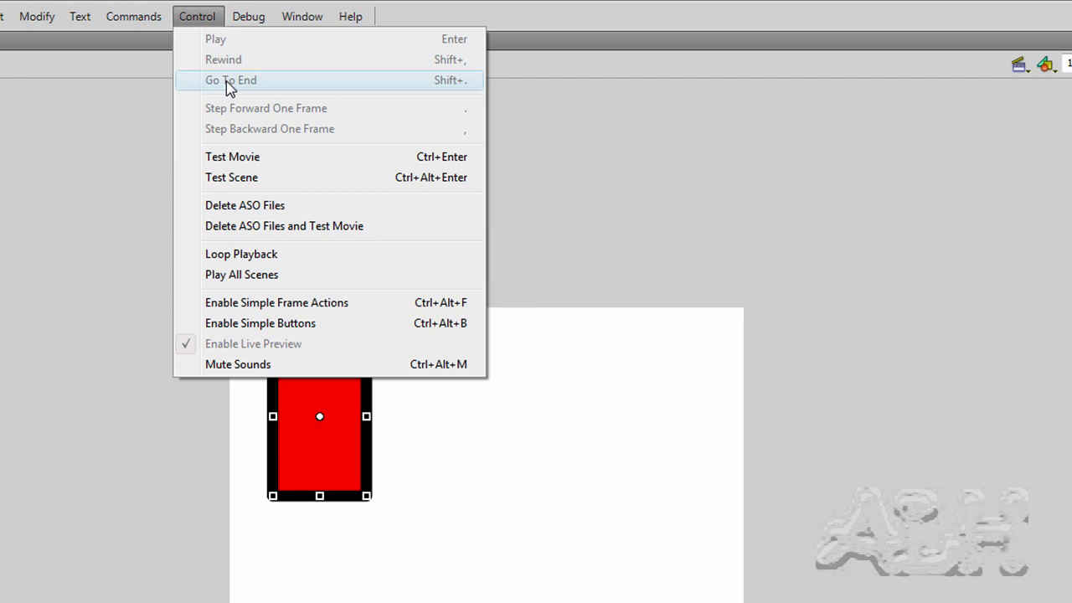
{"action": "left_click", "coordinate": [183, 583]}
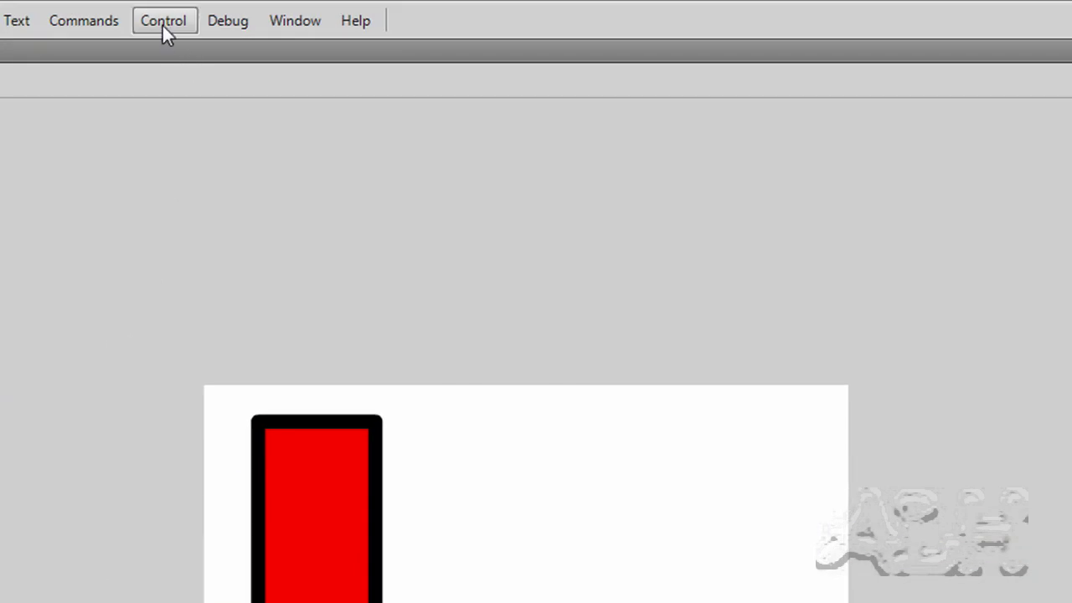
{"action": "left_click", "coordinate": [162, 26]}
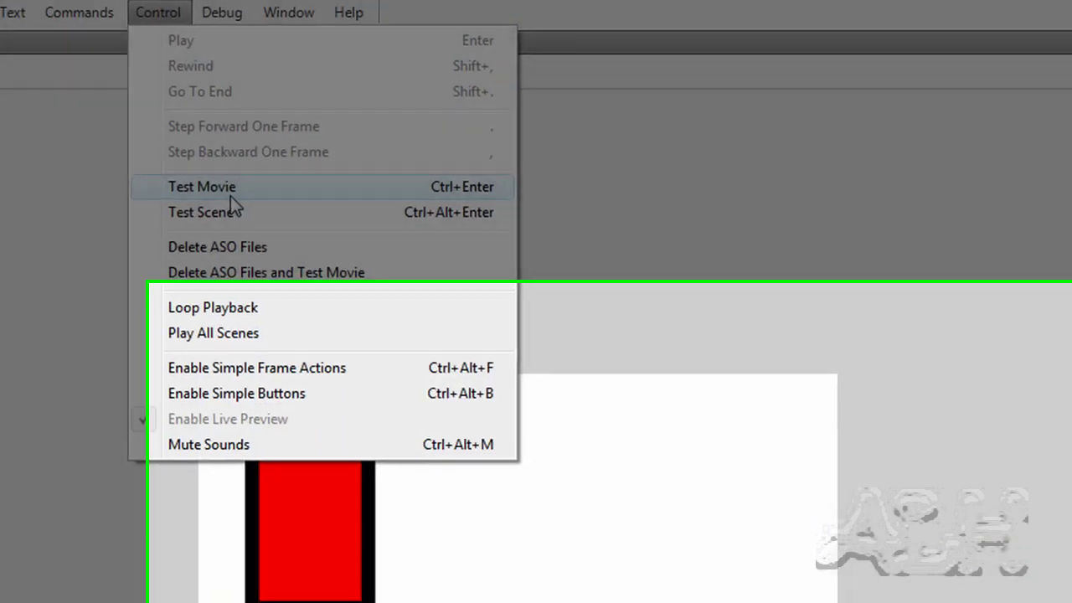
{"action": "left_click", "coordinate": [230, 191]}
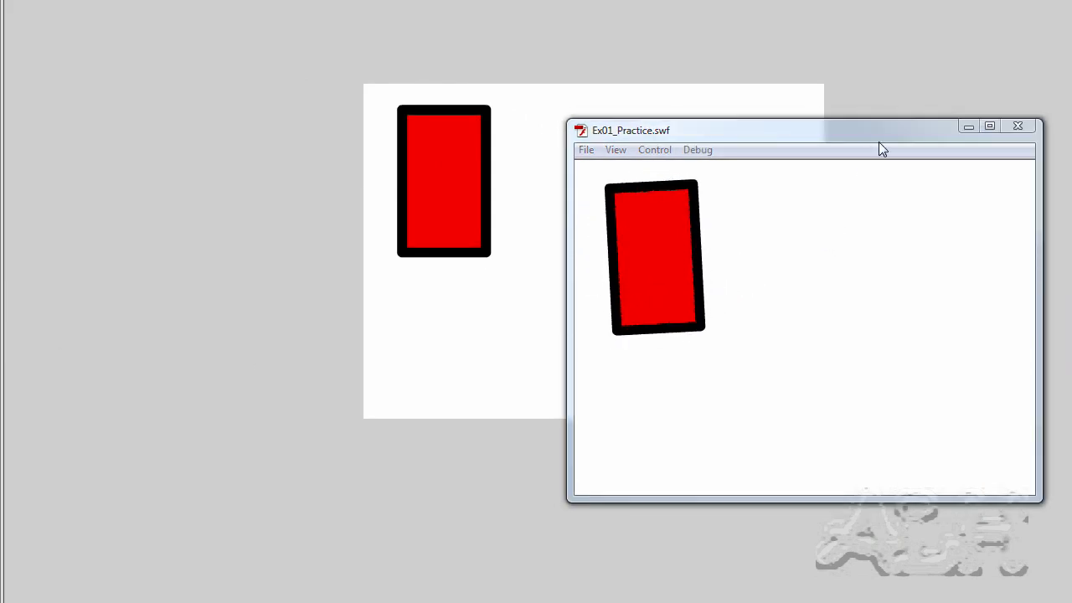
{"action": "left_click", "coordinate": [1017, 127]}
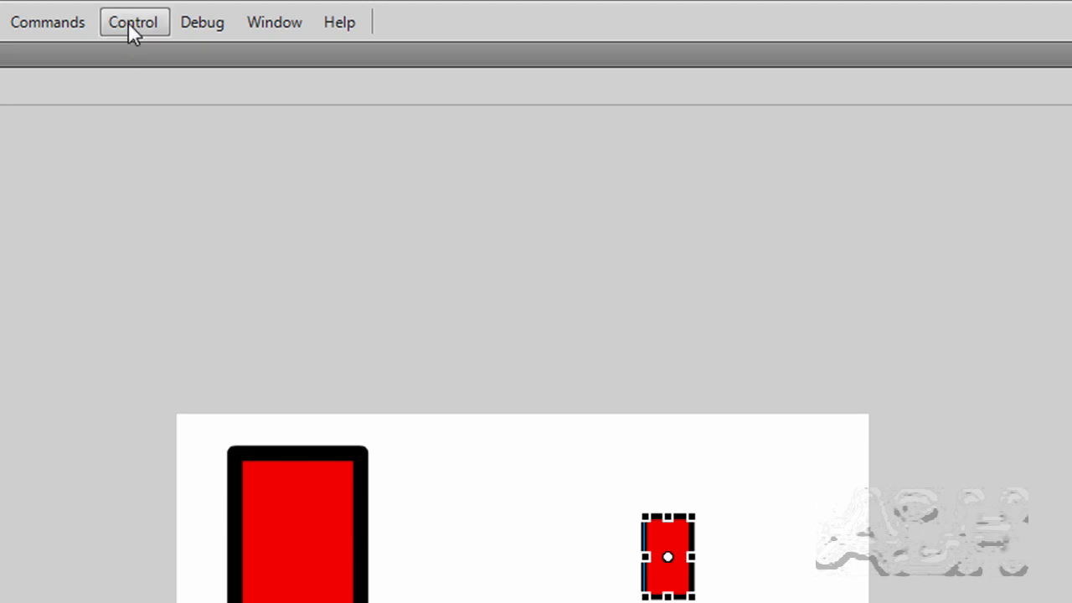
{"action": "left_click", "coordinate": [128, 22]}
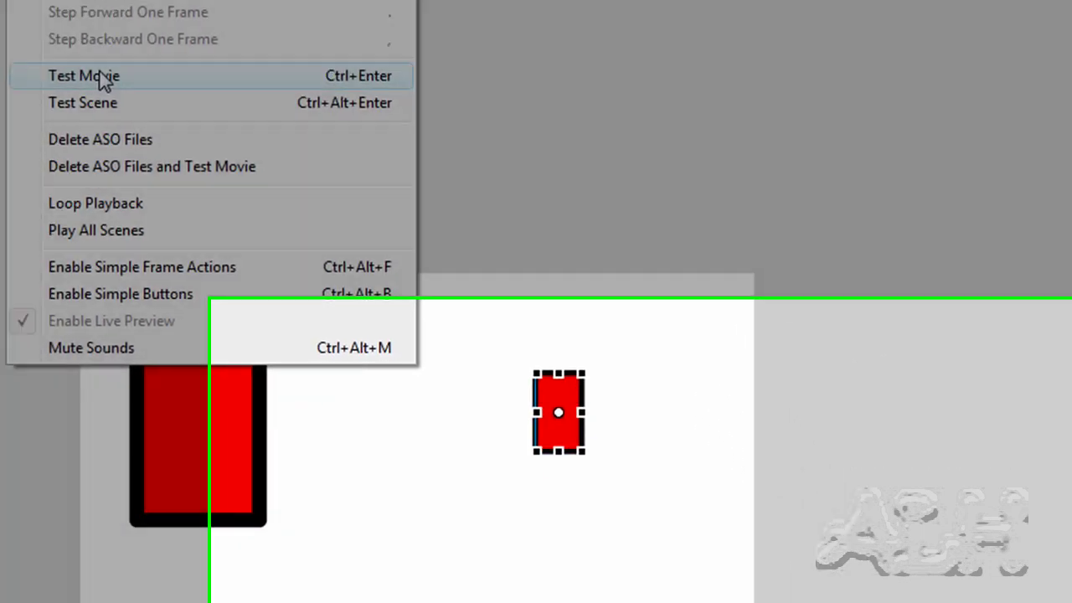
{"action": "left_click", "coordinate": [200, 214]}
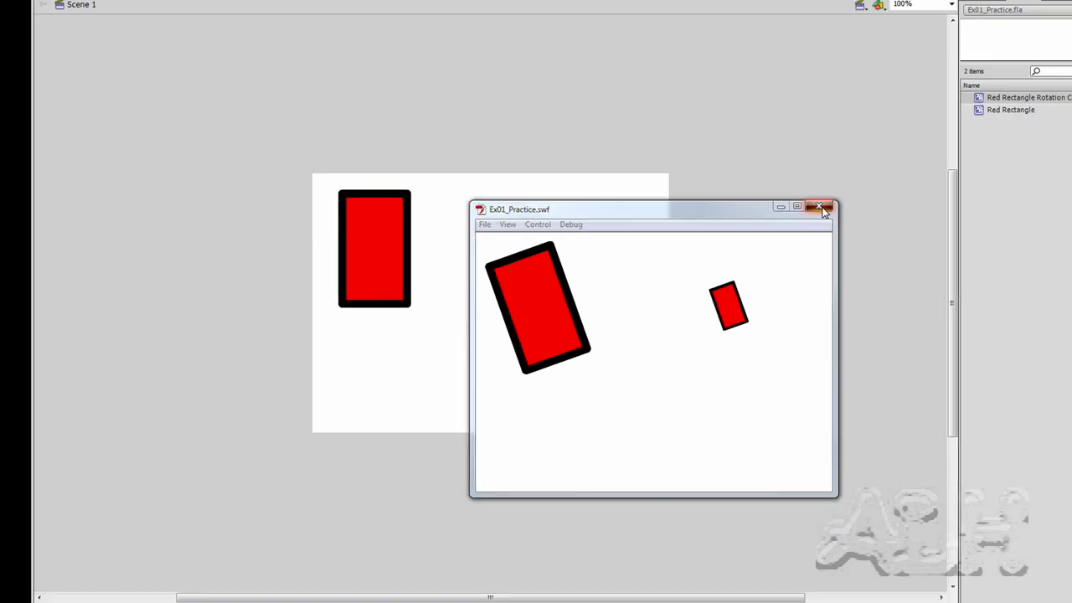
{"action": "left_click", "coordinate": [1018, 227]}
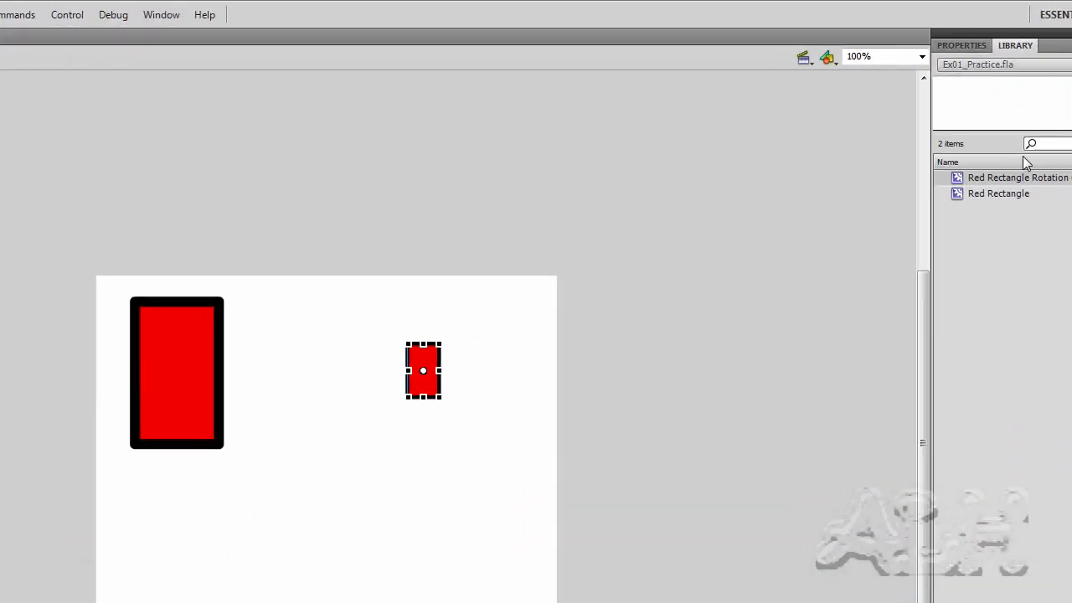
Step: Show Properties and select the large rectangle to read its 100 × 170 size
{"action": "left_click", "coordinate": [971, 46]}
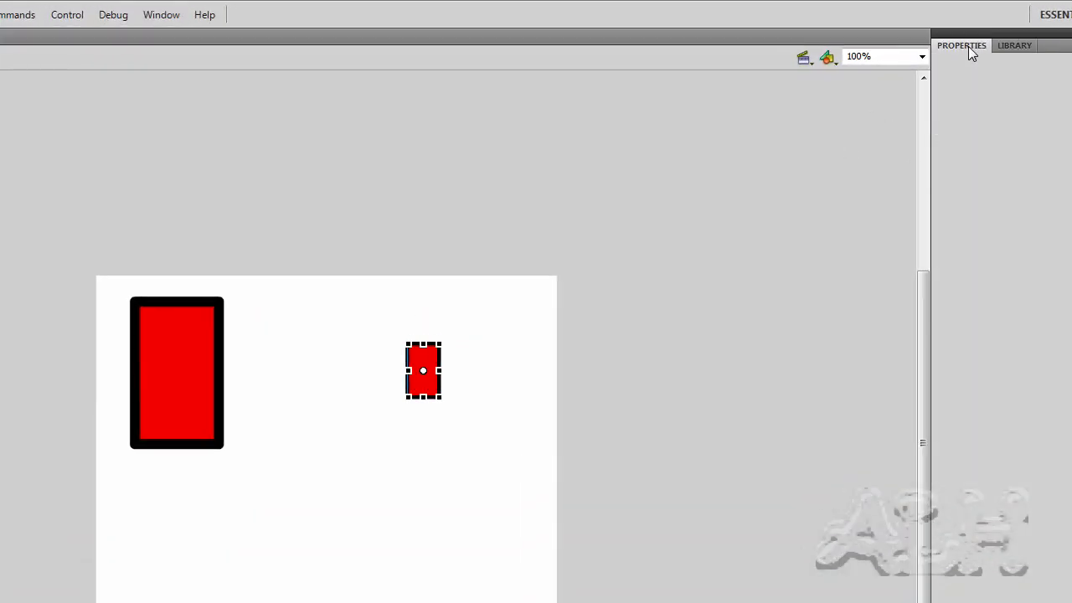
{"action": "key", "text": "v"}
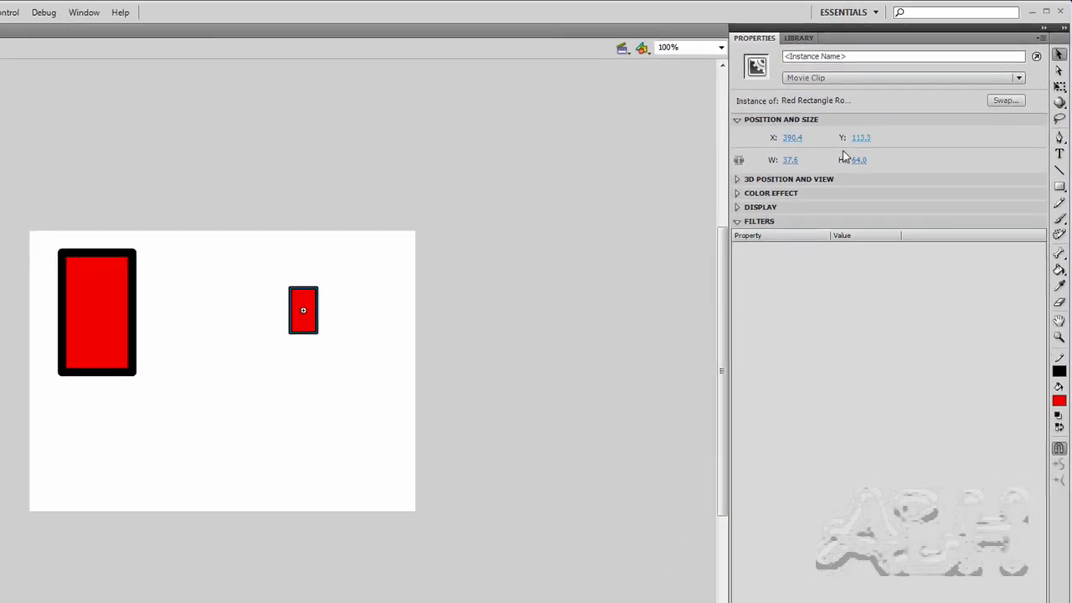
{"action": "left_click", "coordinate": [97, 287]}
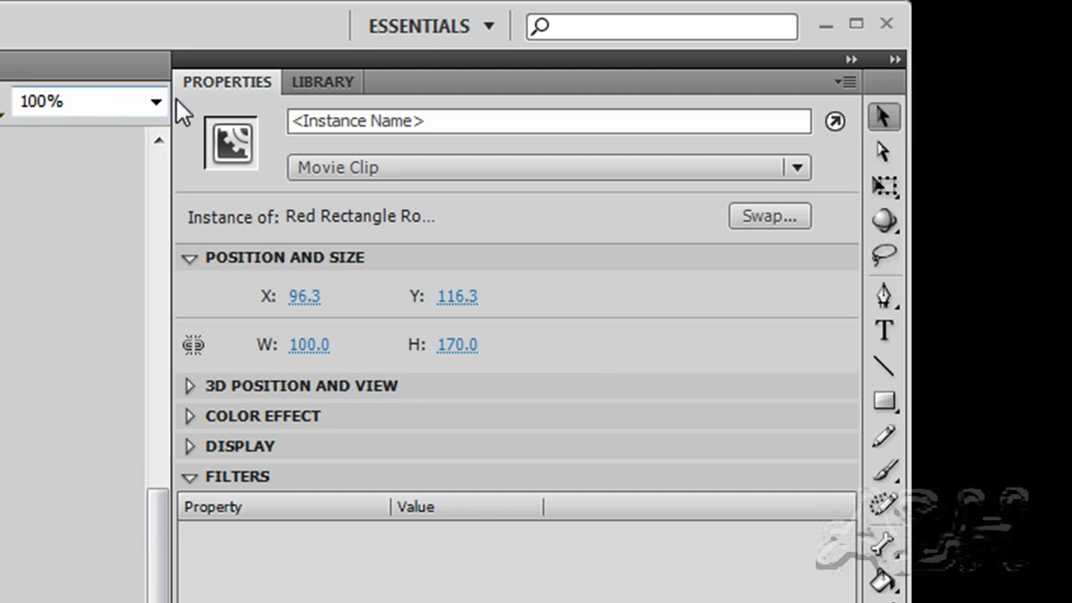
Step: Place a third full-size rectangle instance from the Library at X 357.4, Y 263.3
{"action": "left_click", "coordinate": [308, 78]}
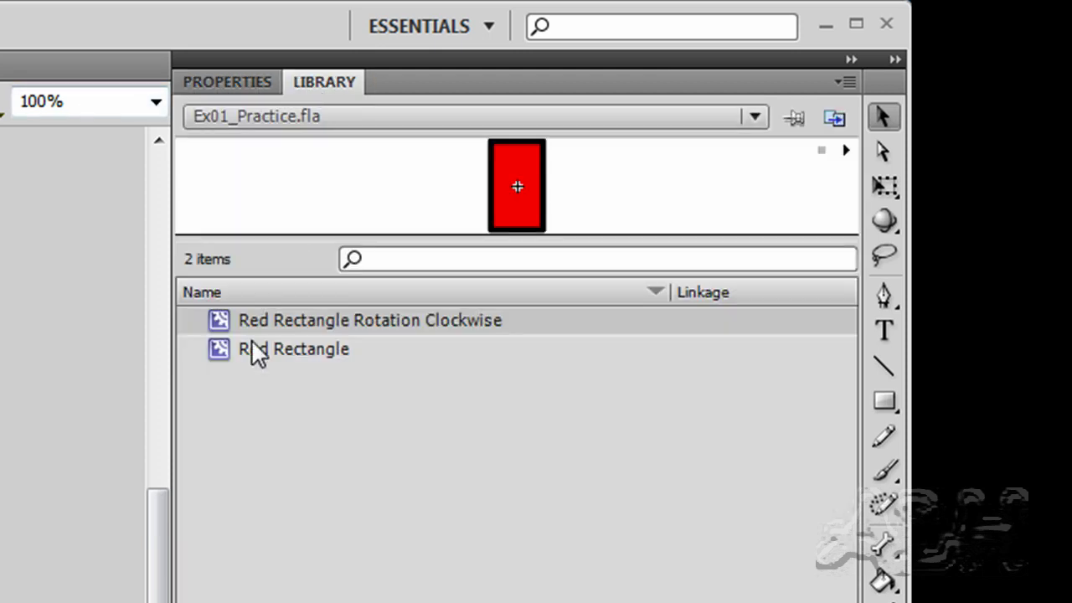
{"action": "left_click_drag", "start_coordinate": [222, 315], "coordinate": [0, 602]}
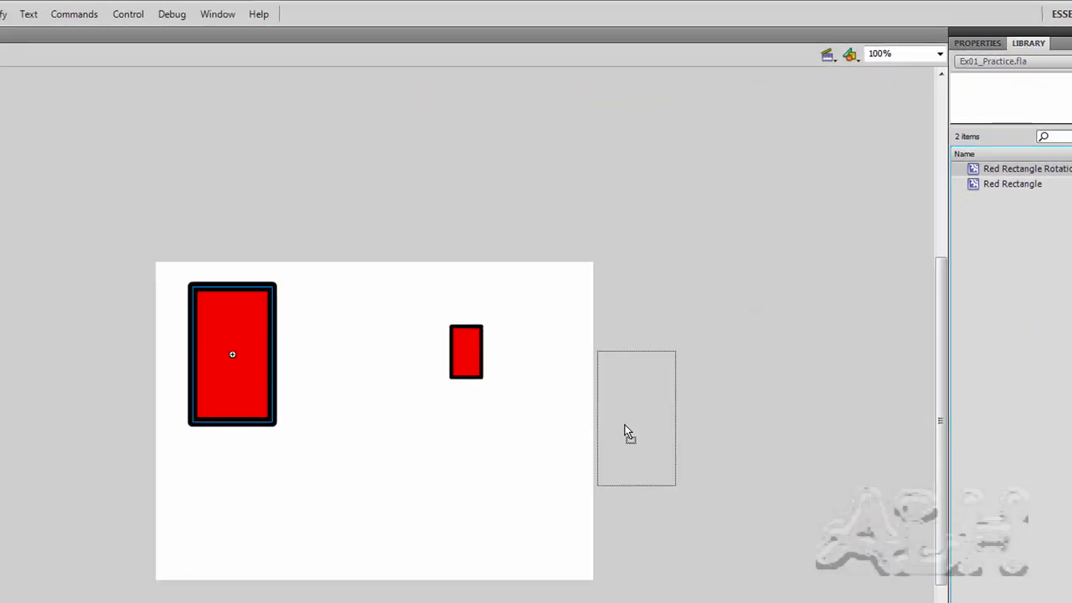
{"action": "left_click_drag", "start_coordinate": [627, 431], "coordinate": [440, 472]}
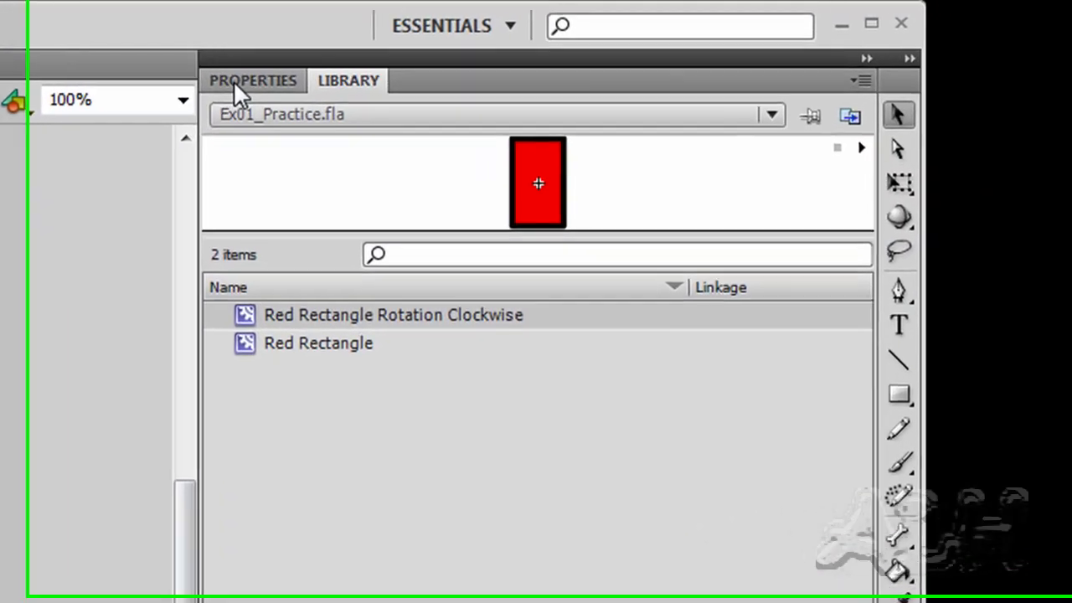
Step: Show the new instance's properties with the Filters section expanded
{"action": "left_click", "coordinate": [764, 59]}
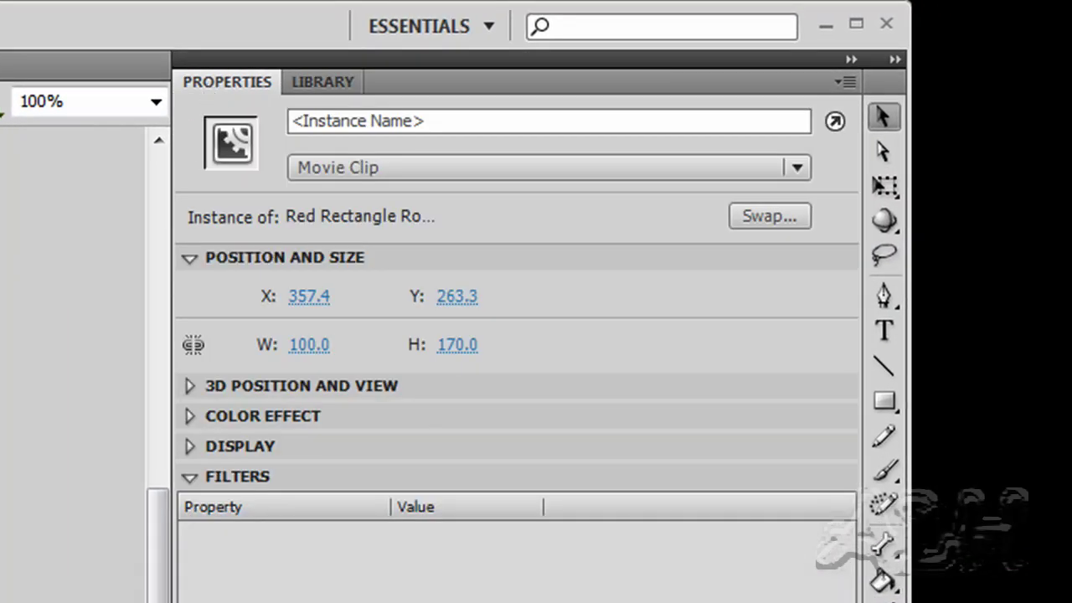
{"action": "left_click", "coordinate": [230, 470]}
{"action": "left_click", "coordinate": [231, 477]}
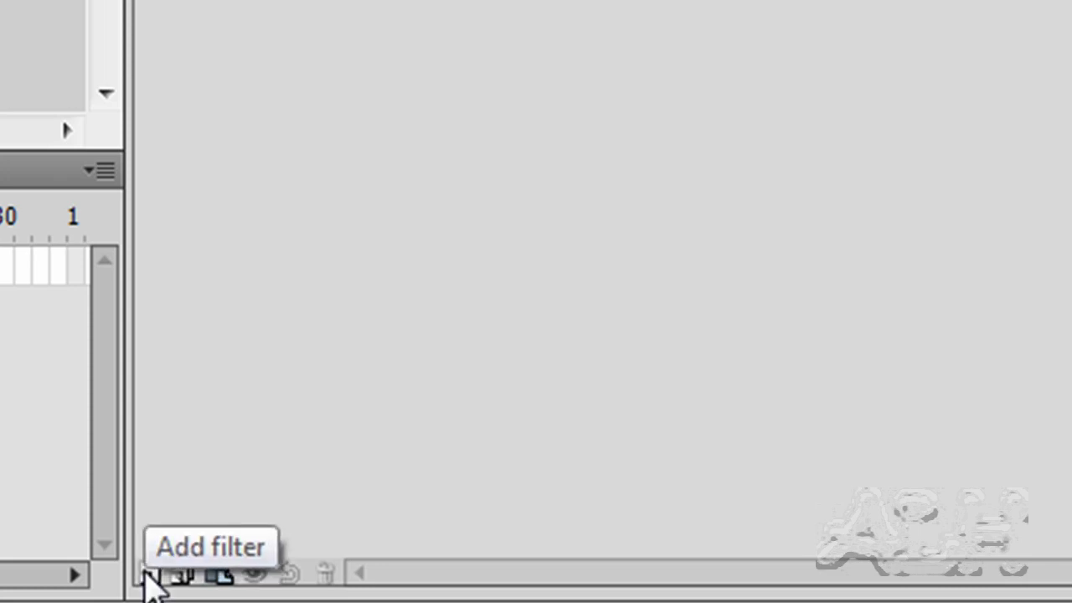
Step: Give the third rectangle a blue Glow filter with 25 px blur
{"action": "left_click", "coordinate": [149, 575]}
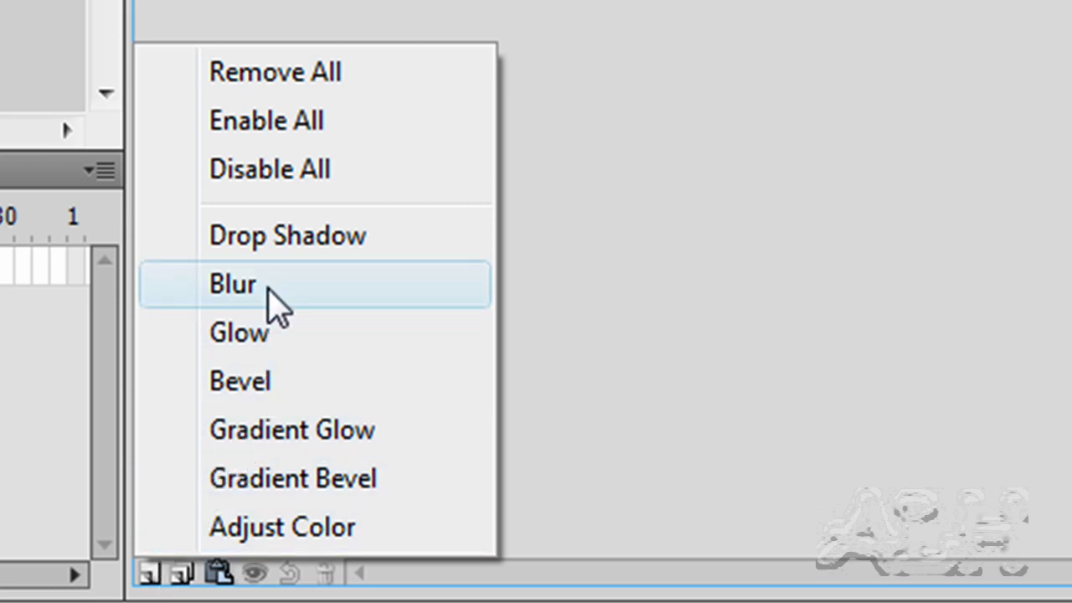
{"action": "left_click", "coordinate": [271, 336]}
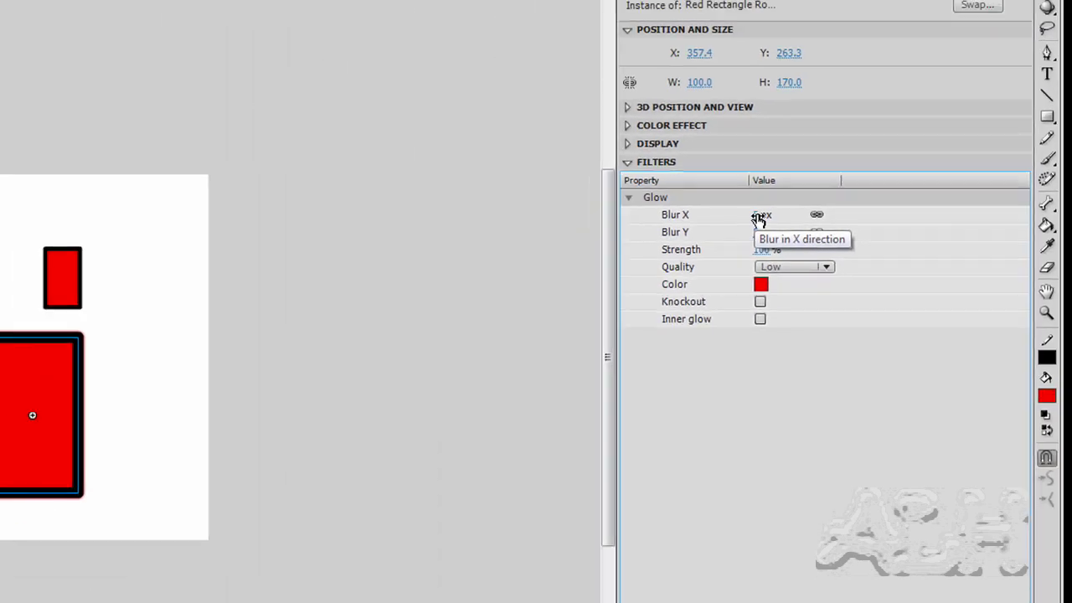
{"action": "left_click", "coordinate": [465, 191]}
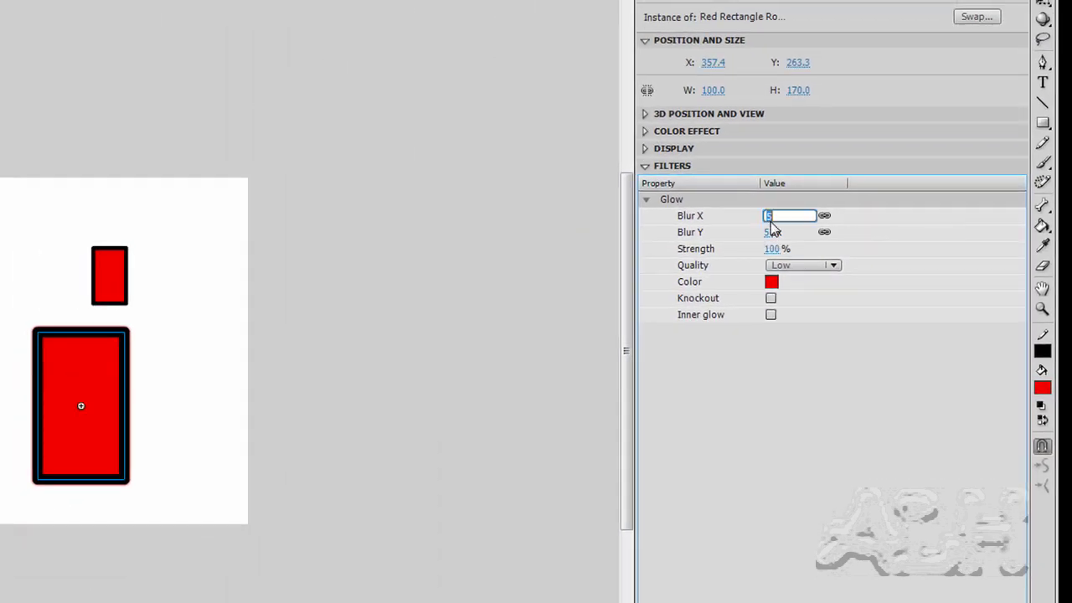
{"action": "type", "text": "25"}
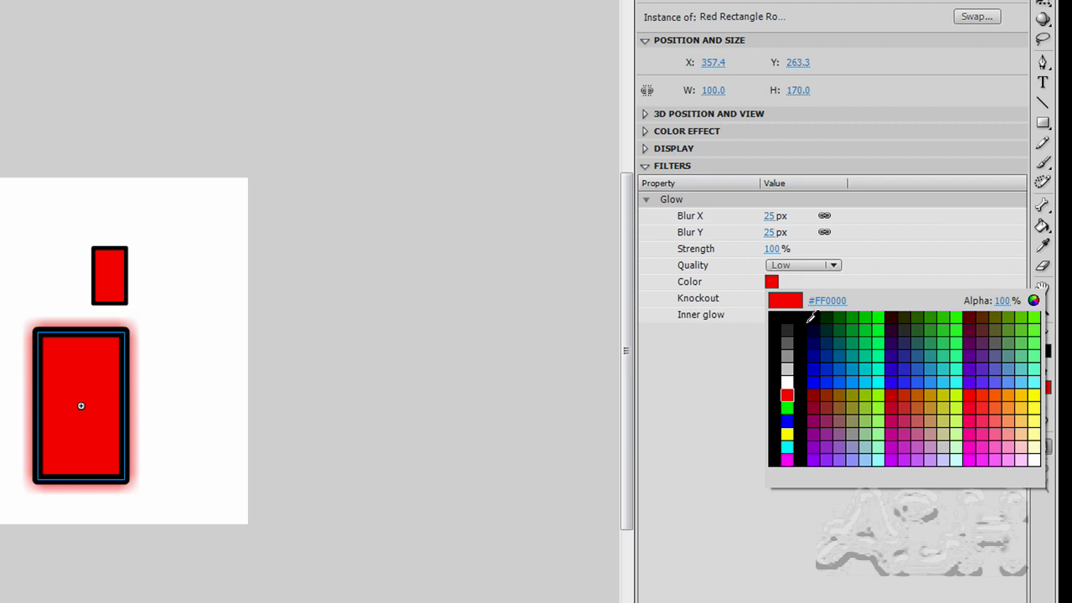
{"action": "left_click", "coordinate": [787, 420]}
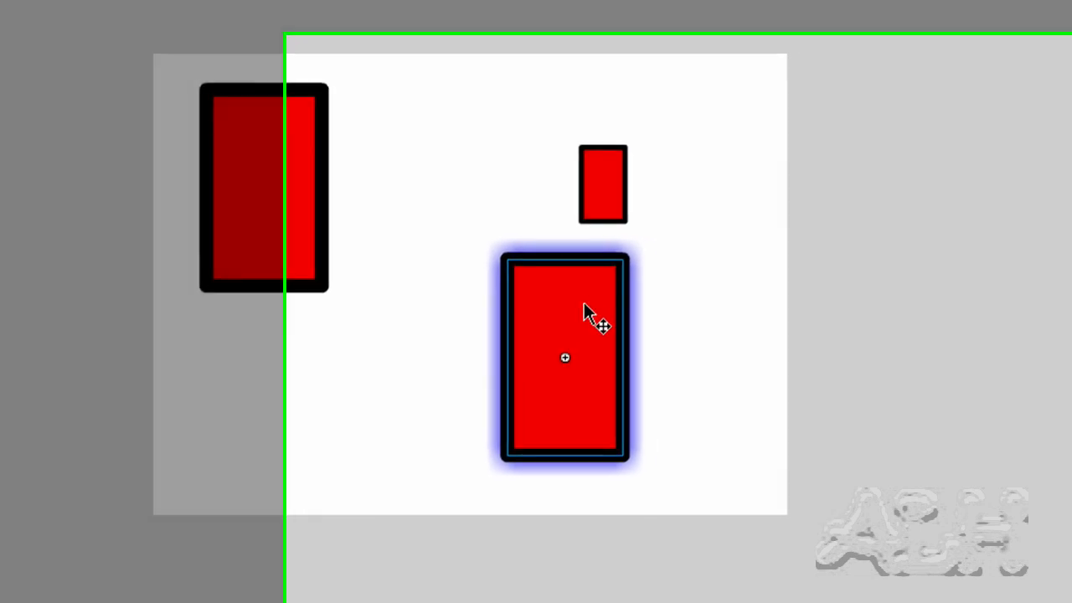
Step: Test-play the movie showing the blue-glowing rectangle, then close the preview and deselect
{"action": "key", "text": "ctrl+Return"}
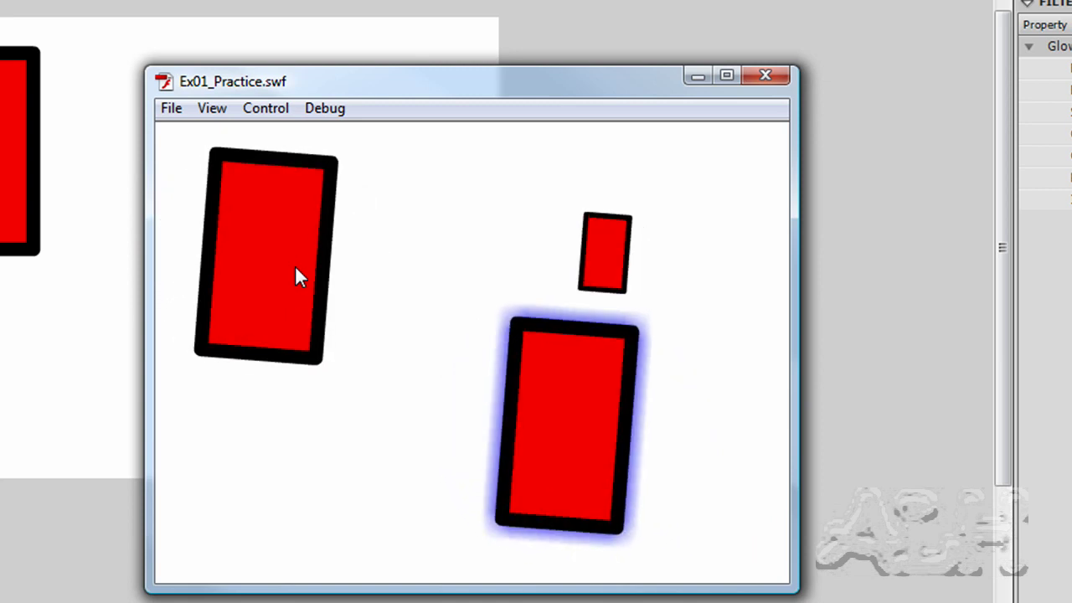
{"action": "left_click", "coordinate": [768, 78]}
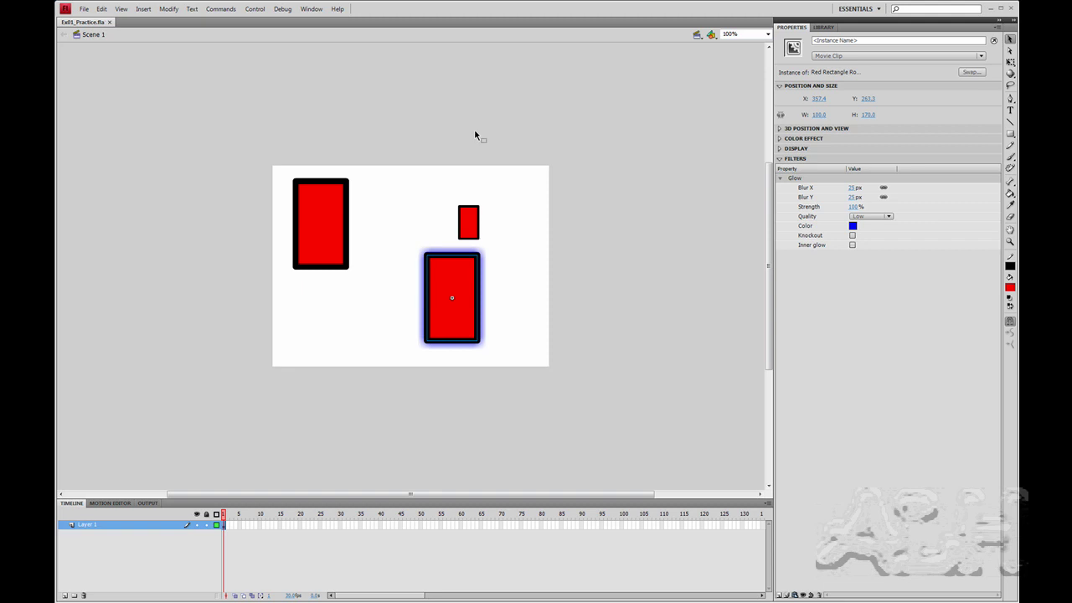
{"action": "left_click", "coordinate": [500, 223]}
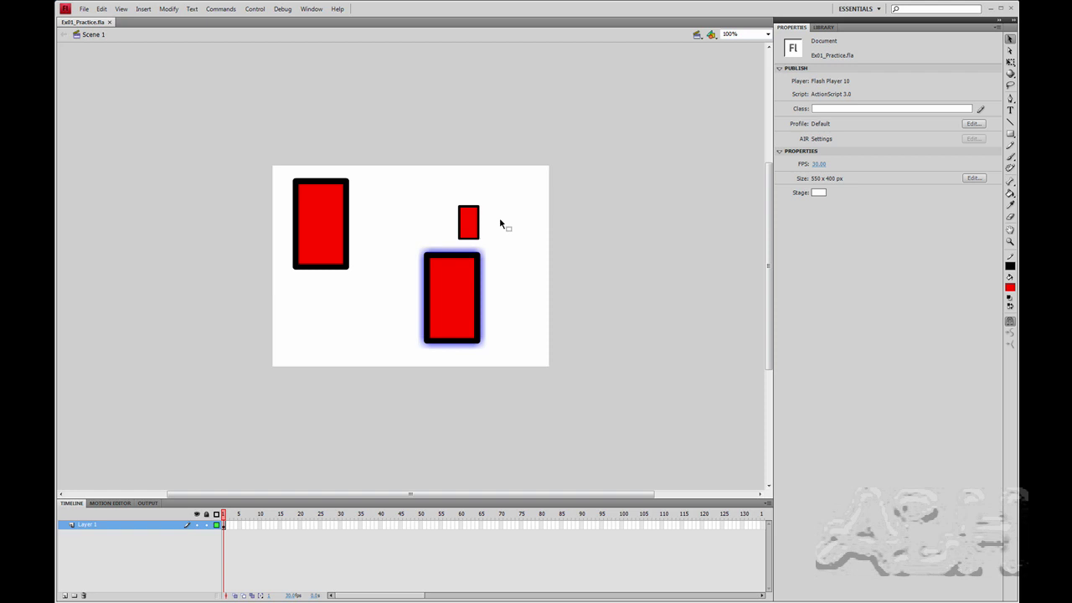
{"action": "key", "text": "ctrl+Return"}
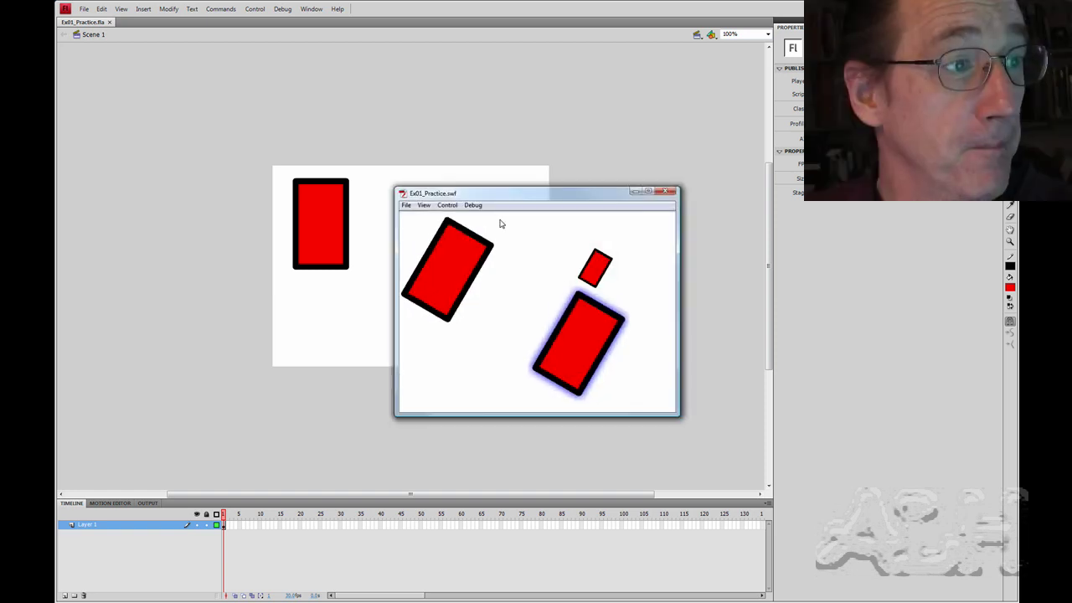